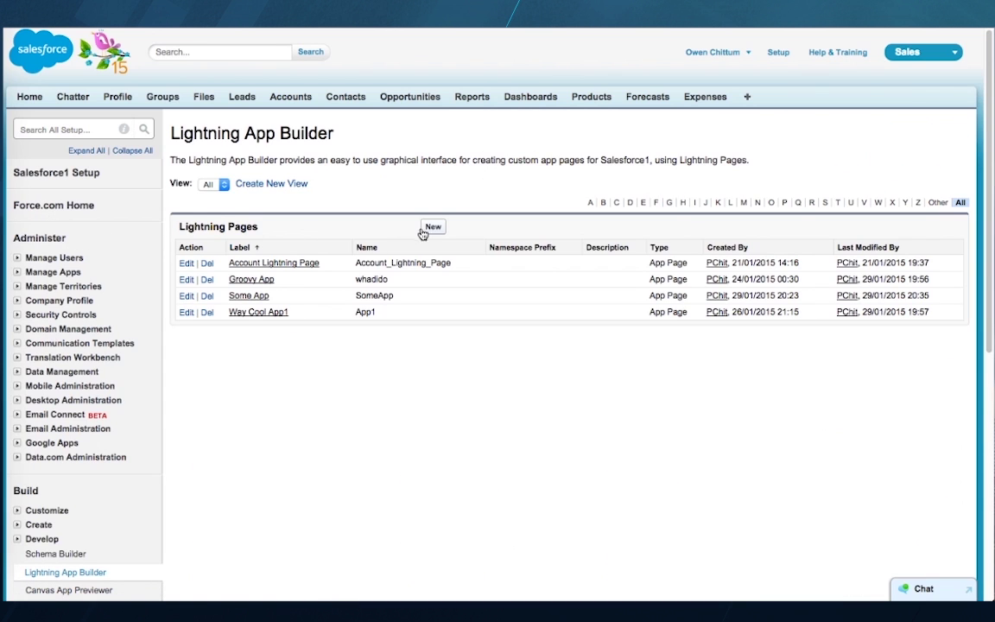
Create a new Lightning page labelled 'Quick Expenses' using the One Column template
click(433, 228)
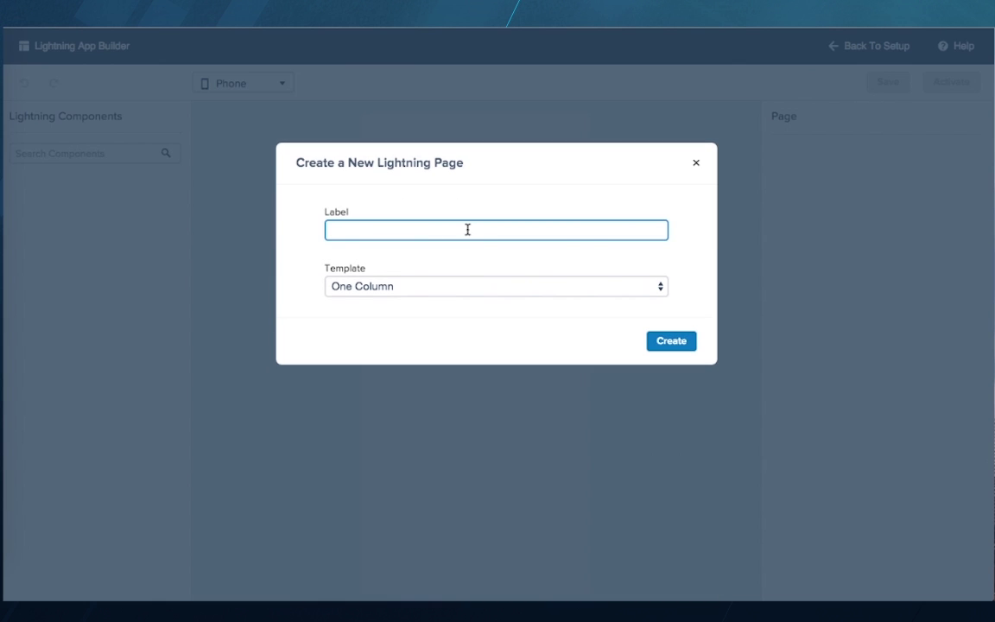
text(Quick Expen)
text(ses)
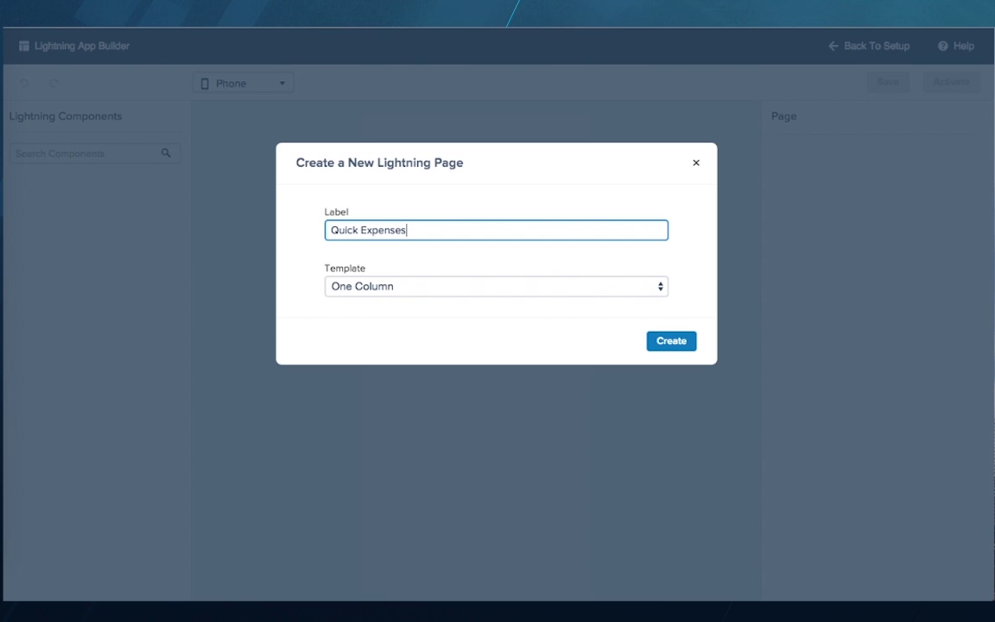
click(472, 292)
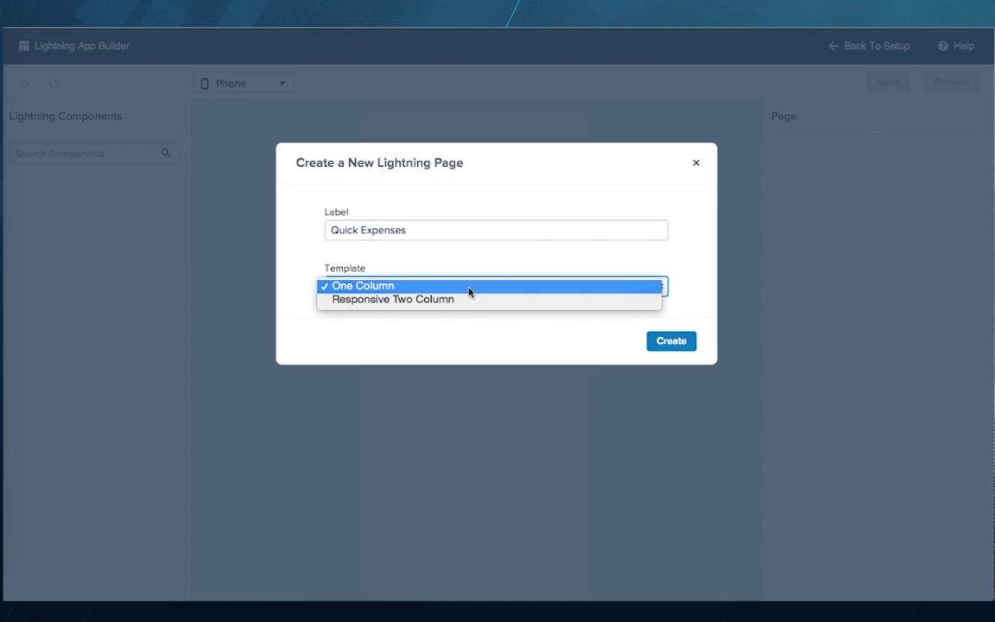
click(469, 291)
click(672, 341)
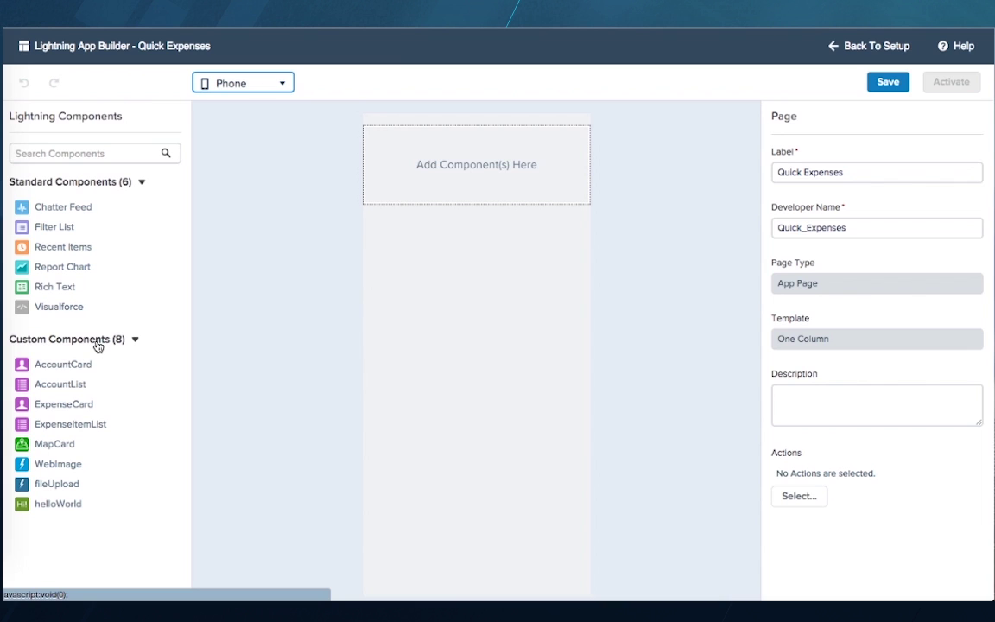
click(800, 164)
Place ExpenseCard on the canvas with ExpenseItemList beneath it, then return to the Page properties
mouse_move(63, 408)
mouse_down()
mouse_move(155, 381)
mouse_move(360, 227)
mouse_move(395, 155)
mouse_move(383, 186)
mouse_up()
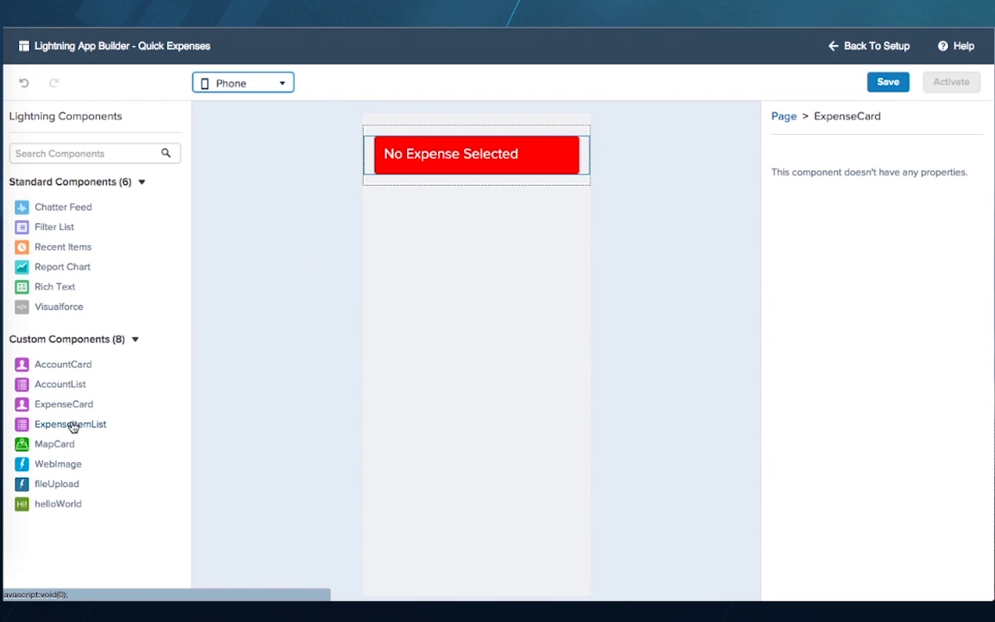
mouse_move(71, 425)
mouse_down()
mouse_move(271, 350)
mouse_move(390, 201)
mouse_move(388, 180)
mouse_up()
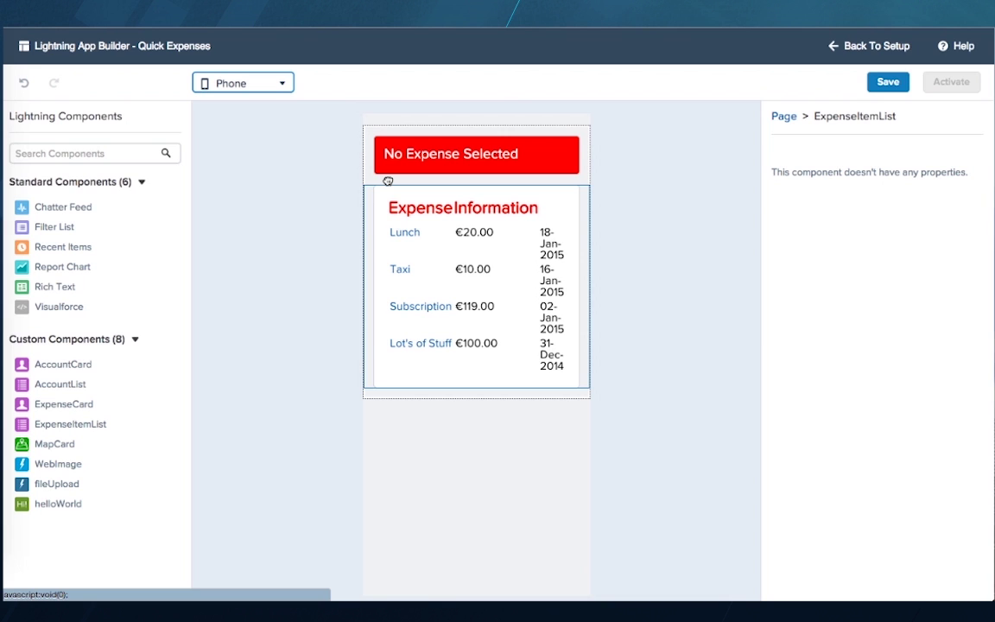
click(782, 121)
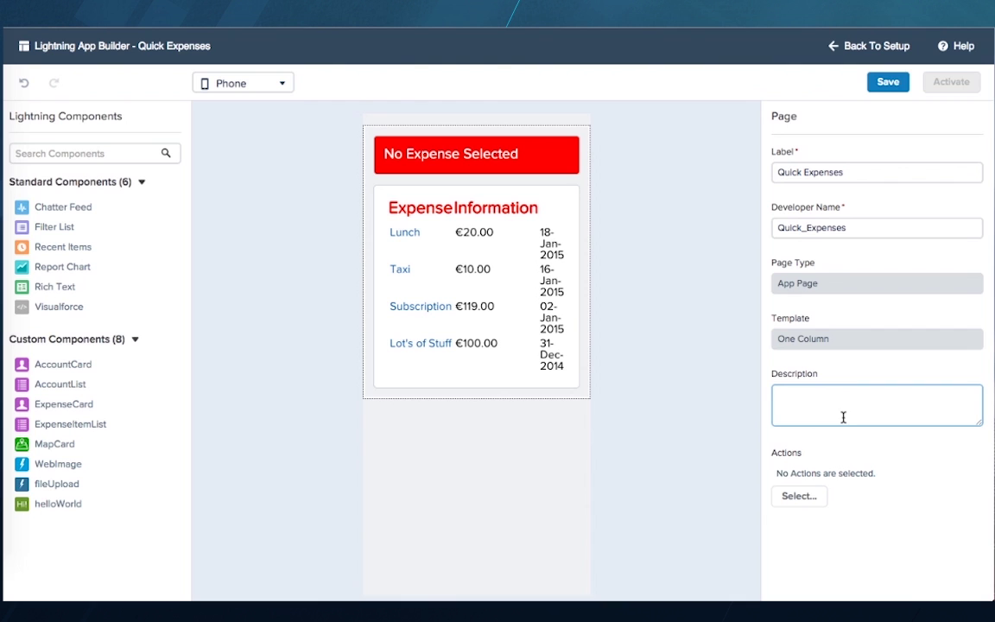
Add New Expense to the page's selected actions and save the Quick Expenses page
click(798, 495)
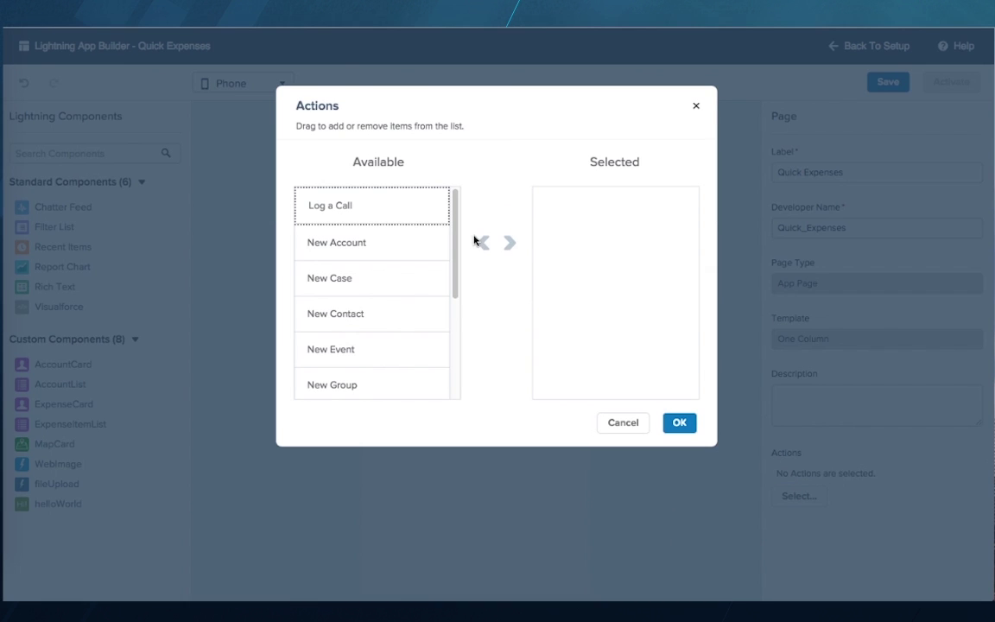
drag(455, 247, 460, 345)
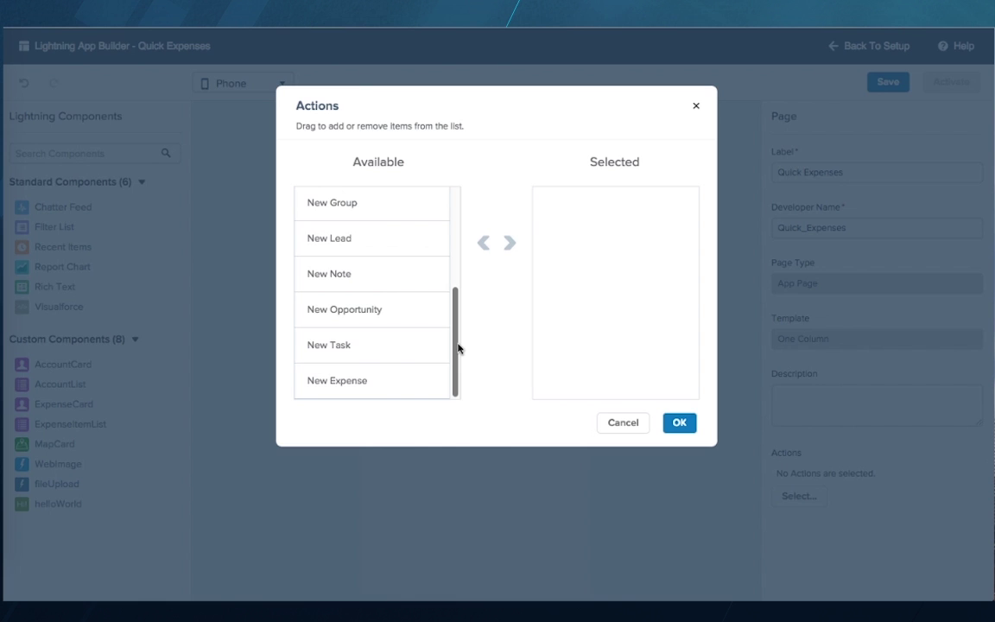
drag(360, 380, 587, 218)
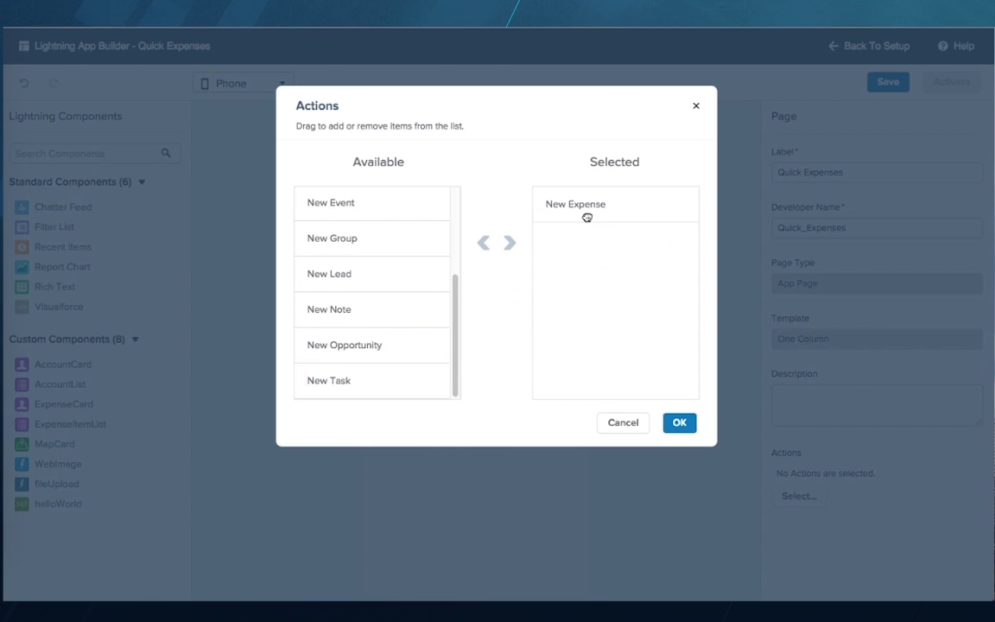
click(681, 427)
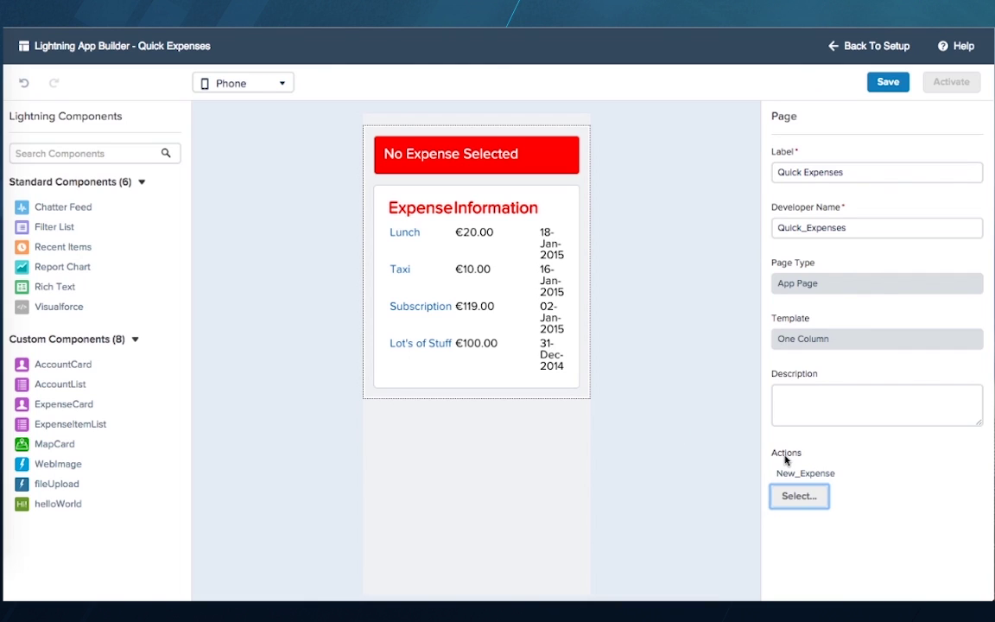
click(886, 87)
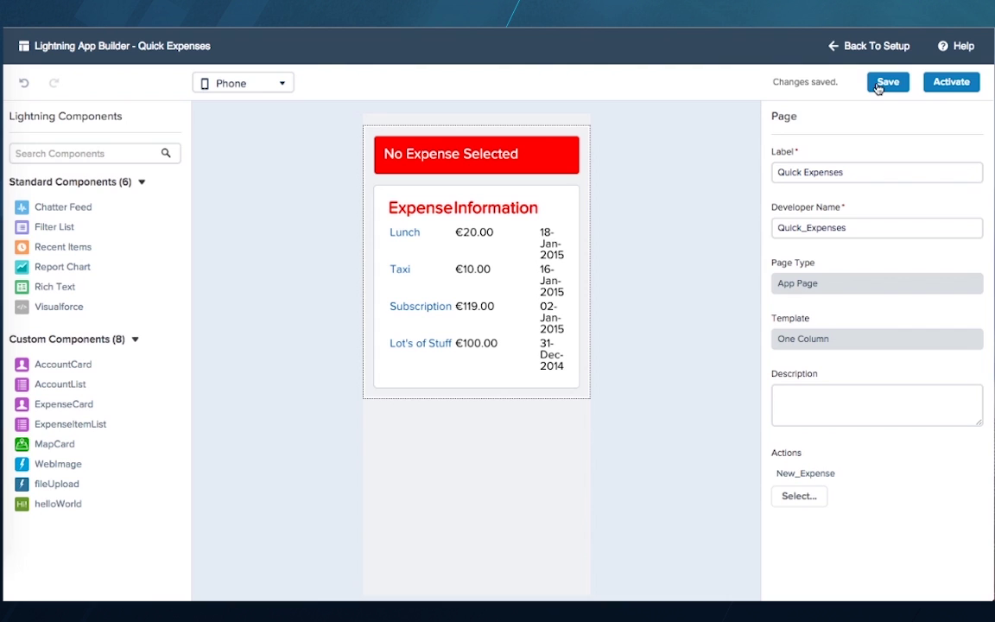
Begin activation and give the Quick Expenses tab the green notepad icon
click(937, 86)
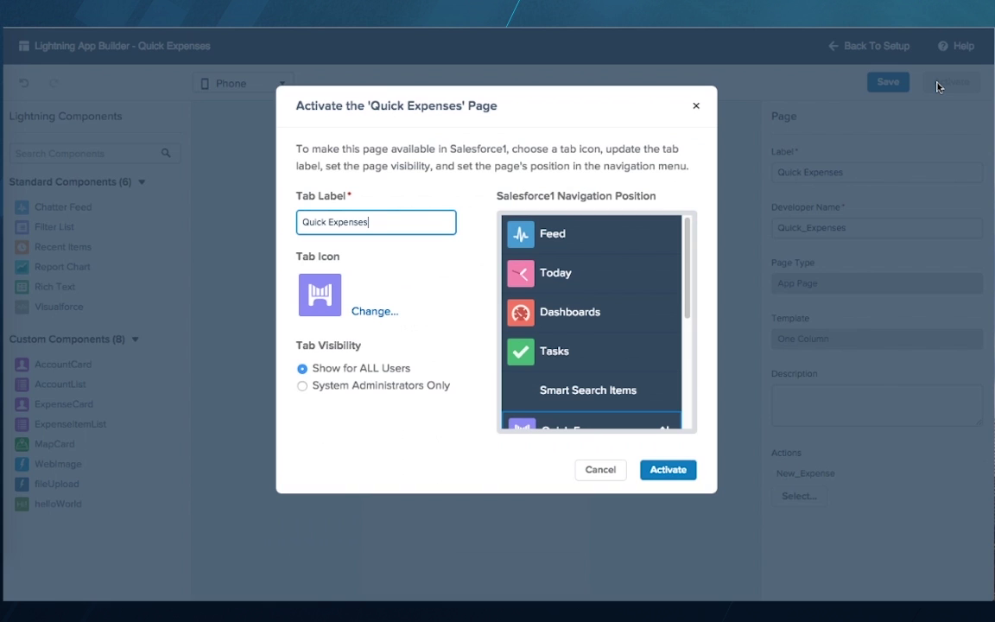
click(372, 311)
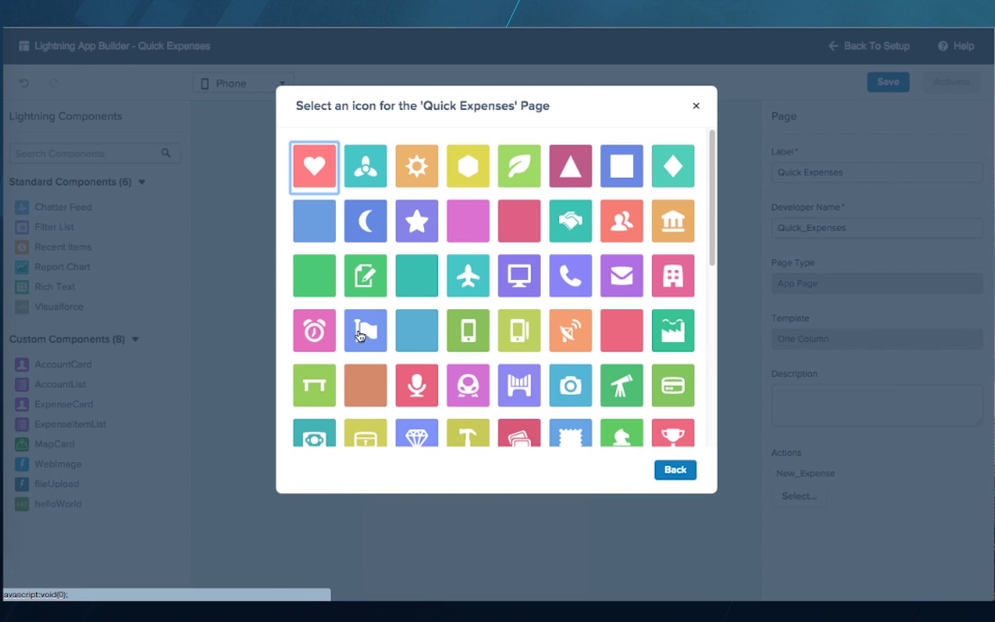
click(364, 272)
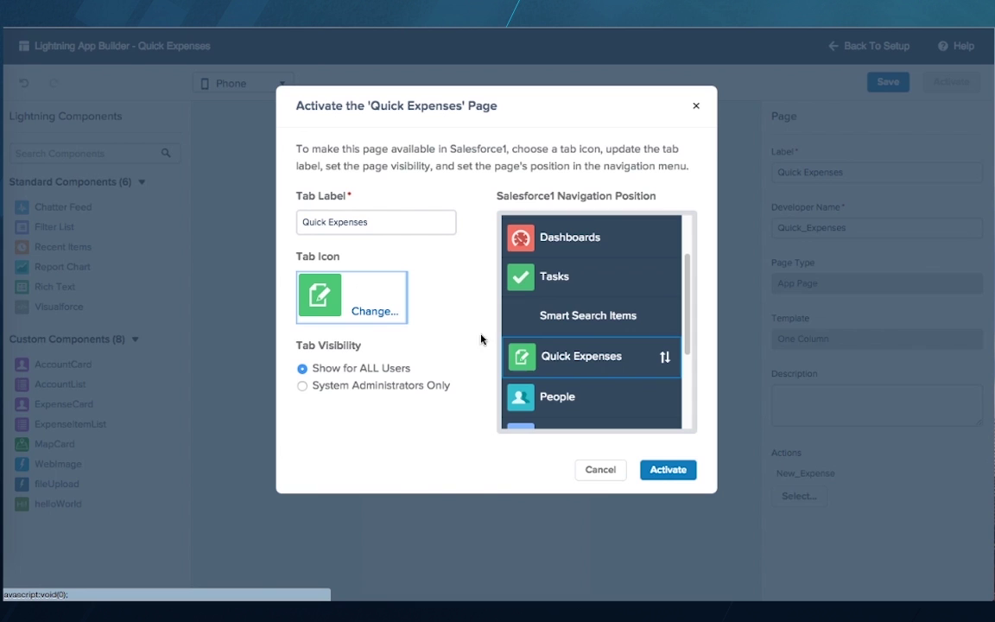
Move Quick Expenses directly after Feed in the Salesforce1 navigation and activate it
drag(571, 359, 578, 240)
drag(690, 301, 689, 262)
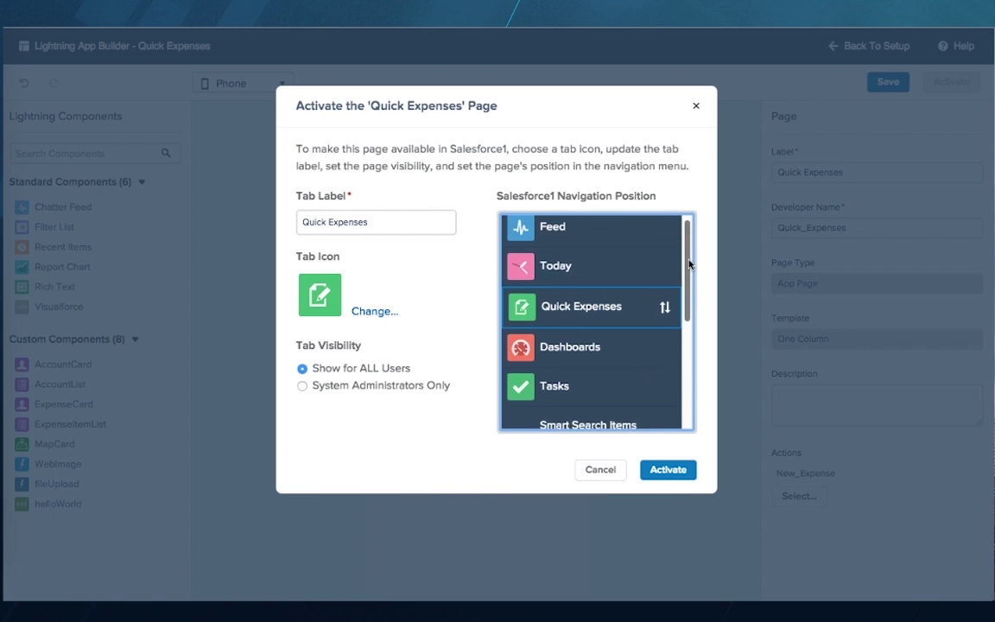
drag(611, 309, 610, 275)
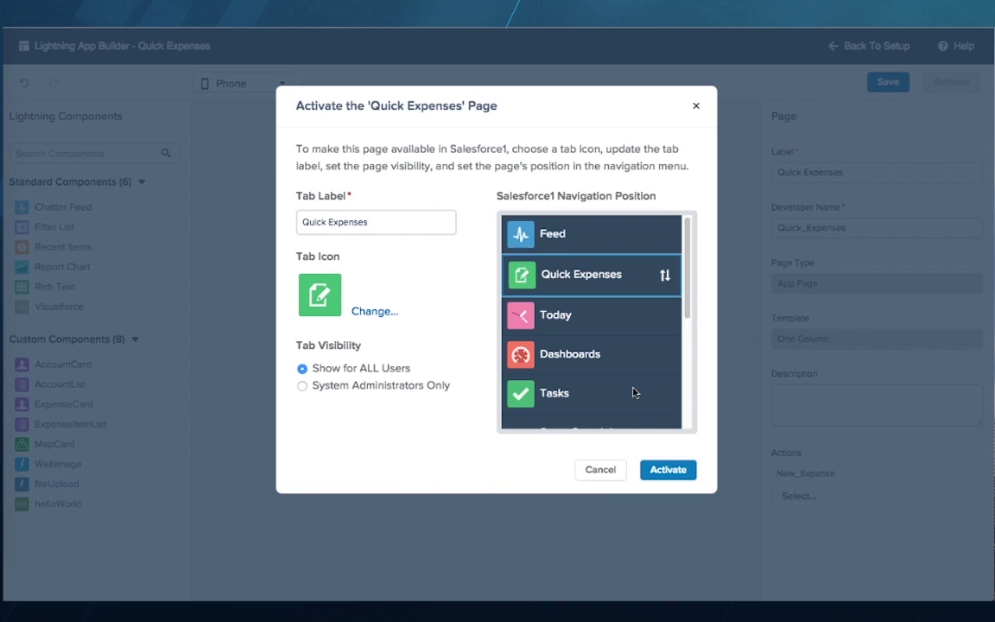
click(667, 471)
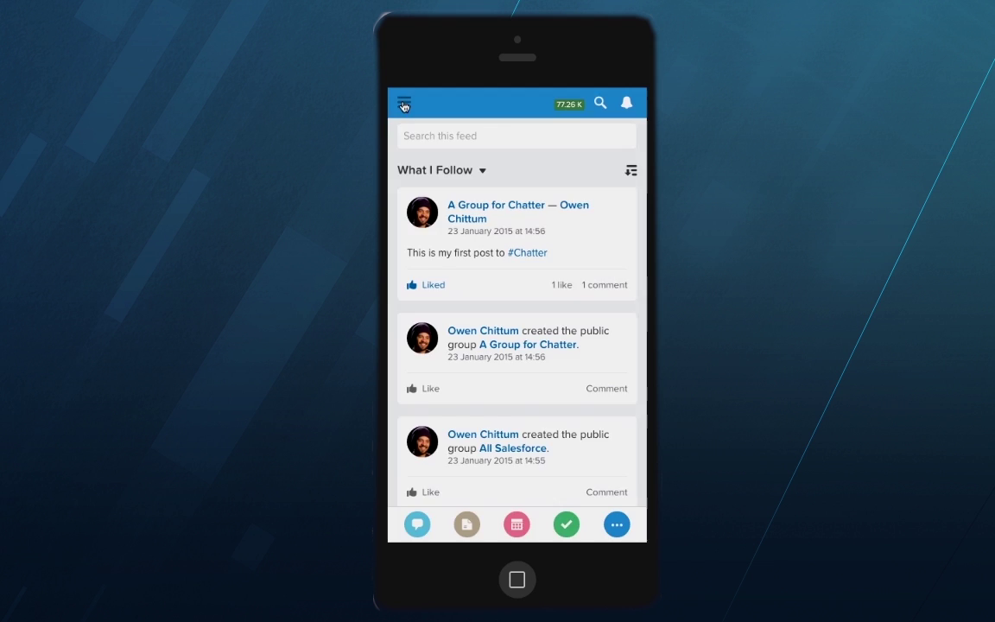
Open Quick Expenses from the Salesforce1 menu and show Lunch's details in the card
click(402, 103)
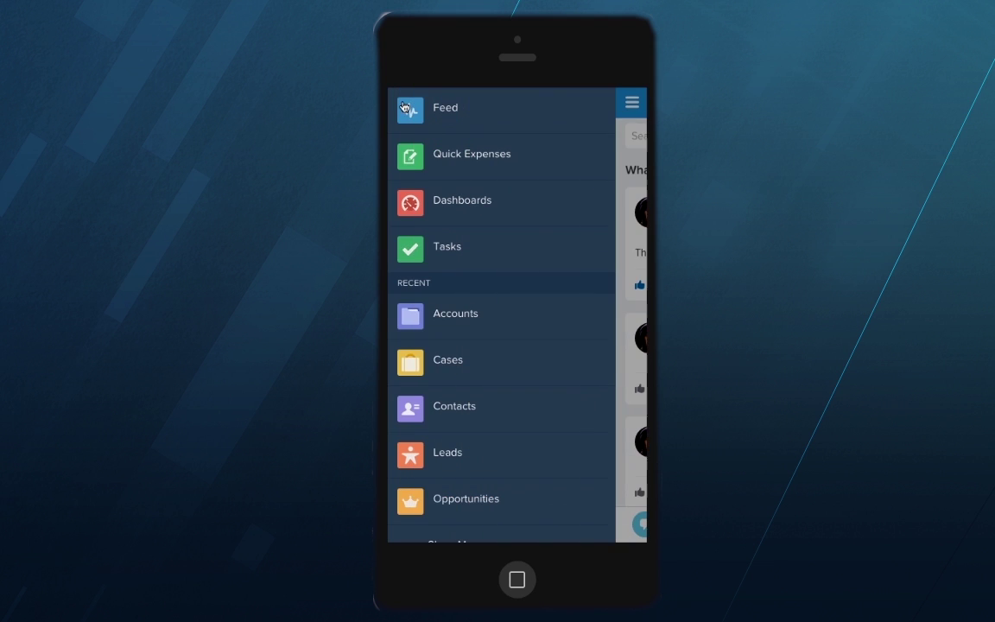
click(455, 162)
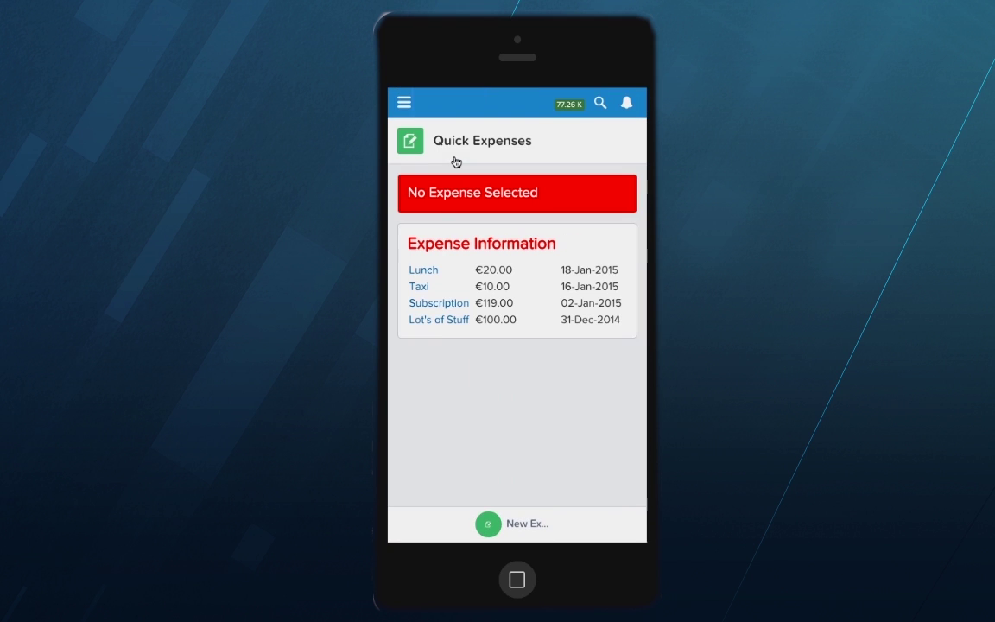
click(423, 271)
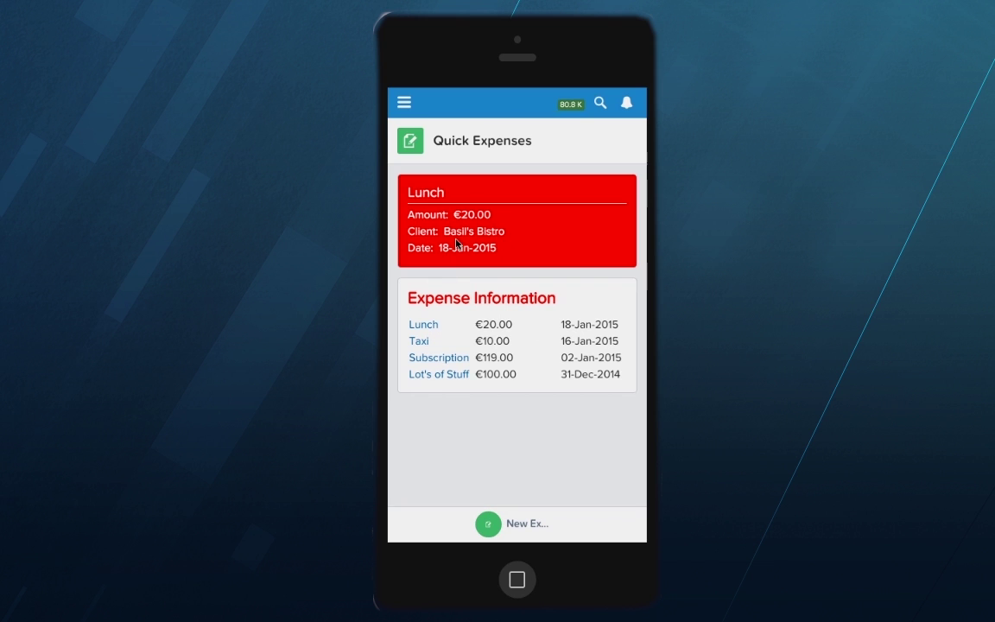
View the full Lunch expense record, return, then open and cancel the New Expense form
click(435, 205)
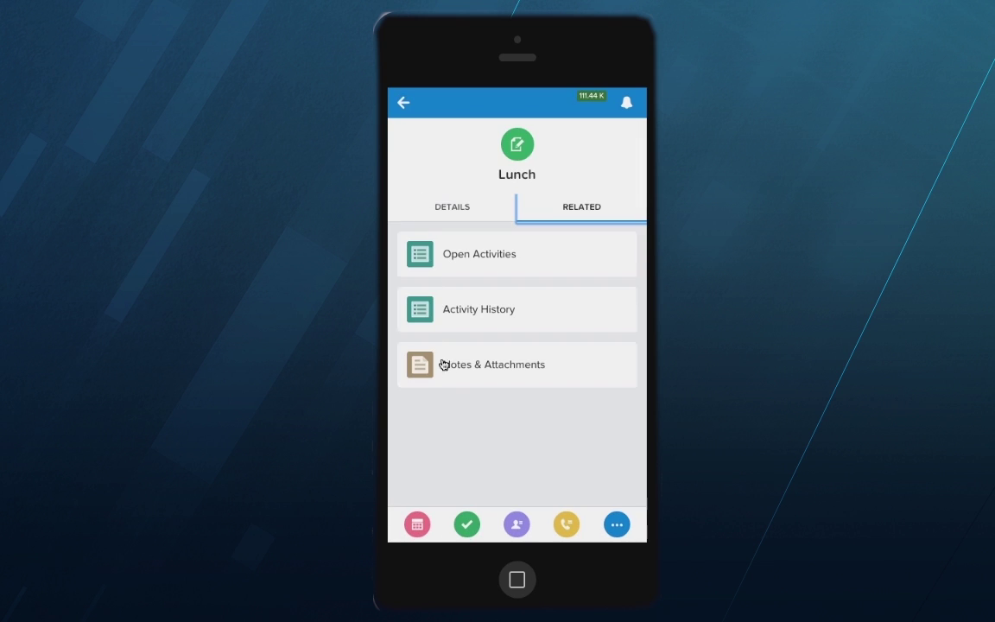
click(403, 102)
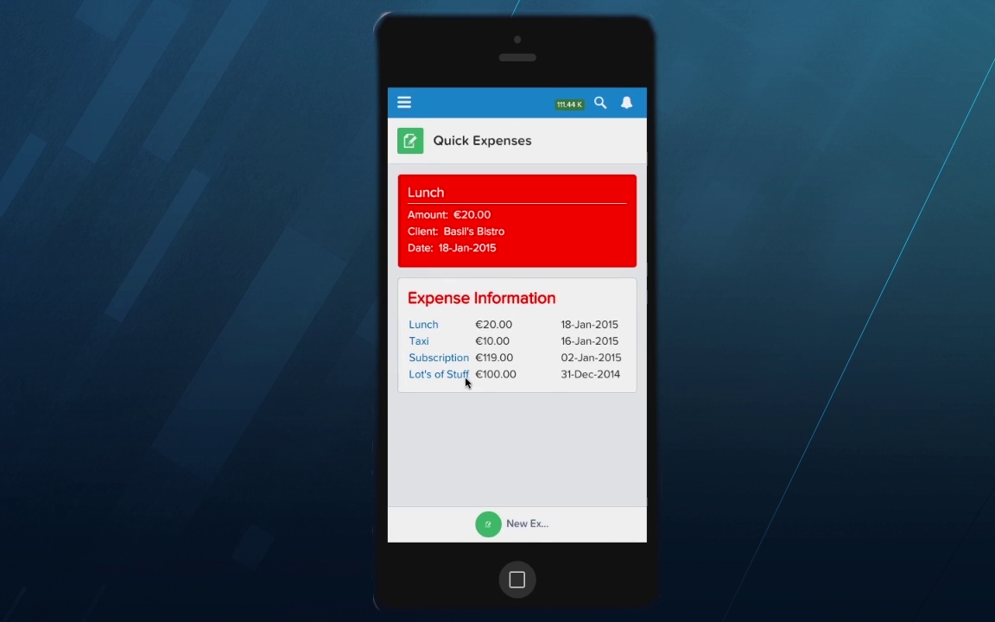
click(488, 524)
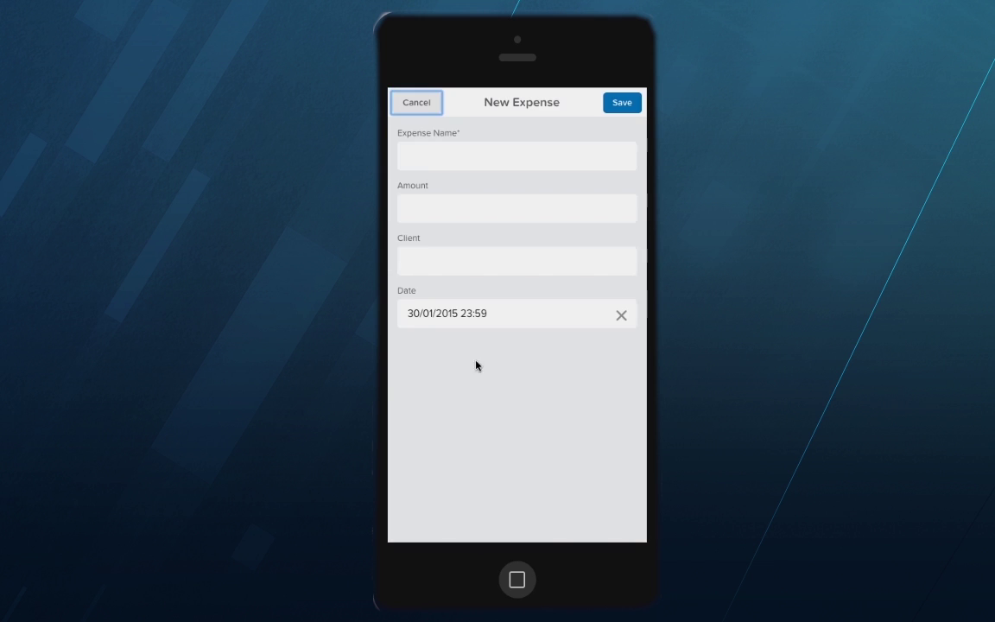
click(416, 107)
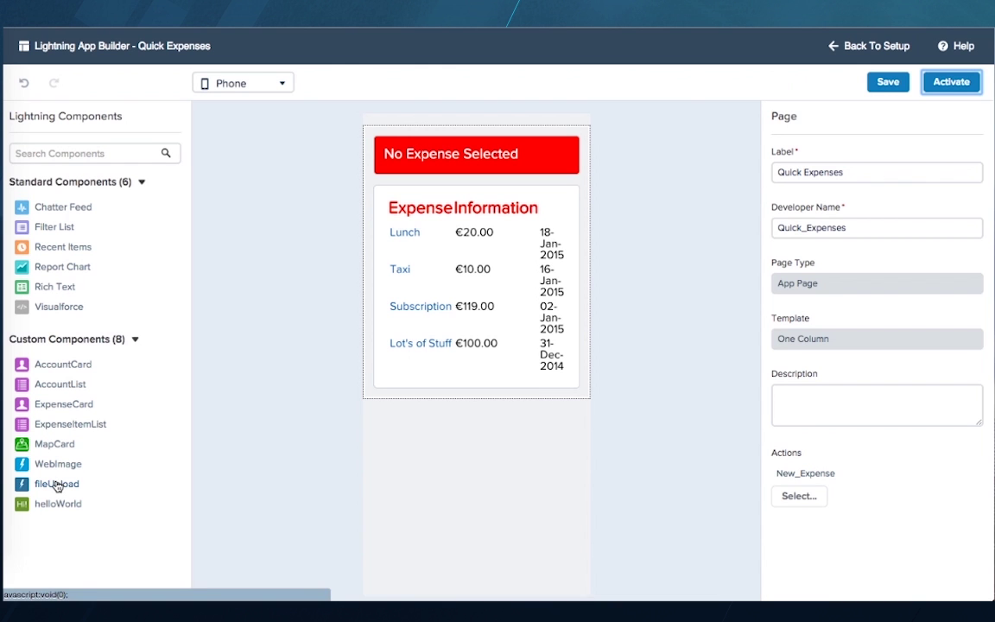
Drop the fileUpload component below ExpenseItemList and save the page
drag(57, 483, 398, 396)
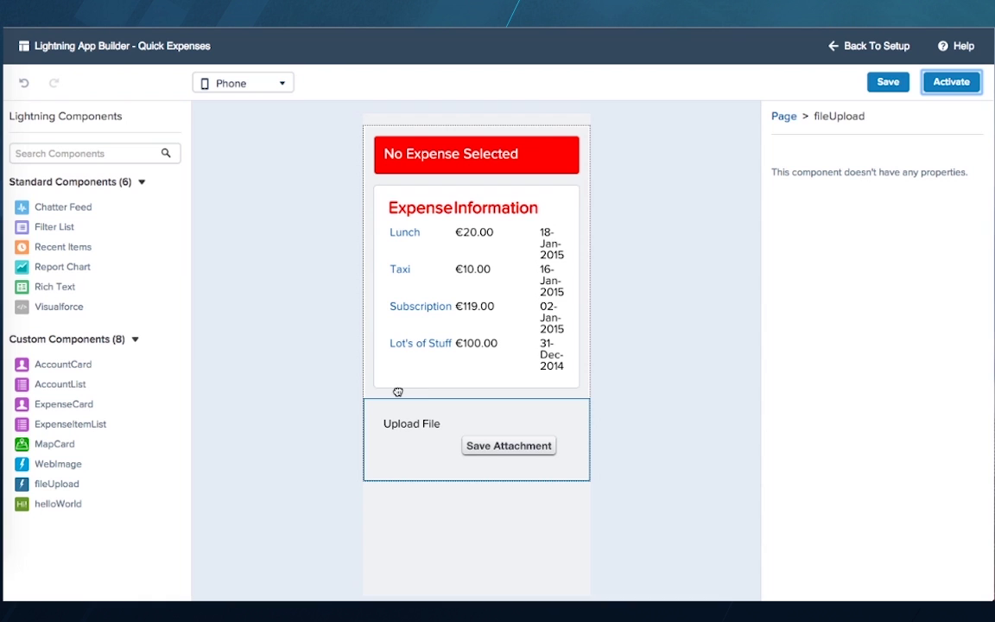
click(890, 82)
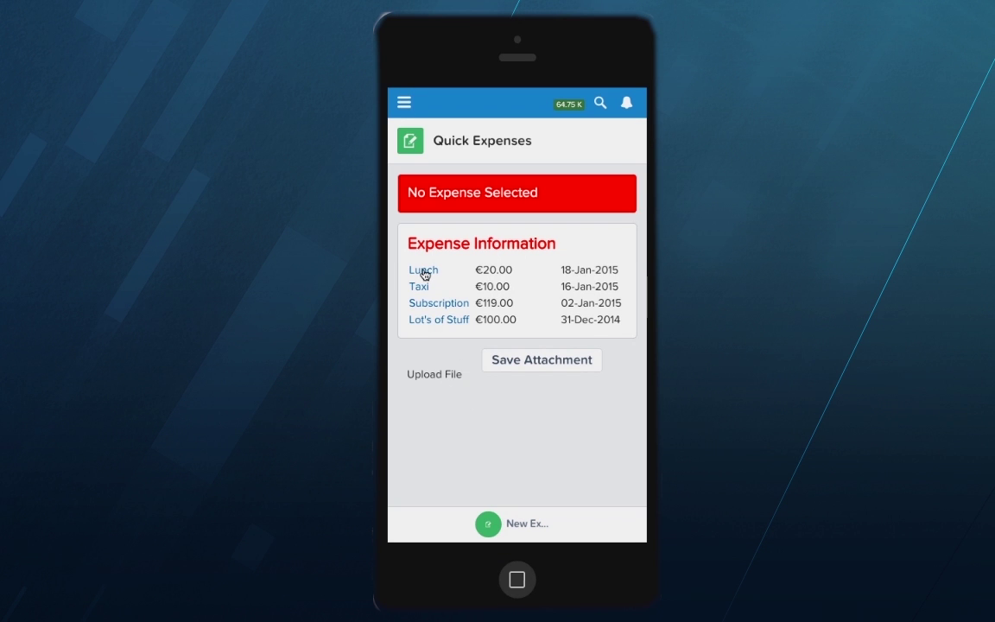
Select Lunch, upload receipt.jpg and save it as an attachment
click(424, 274)
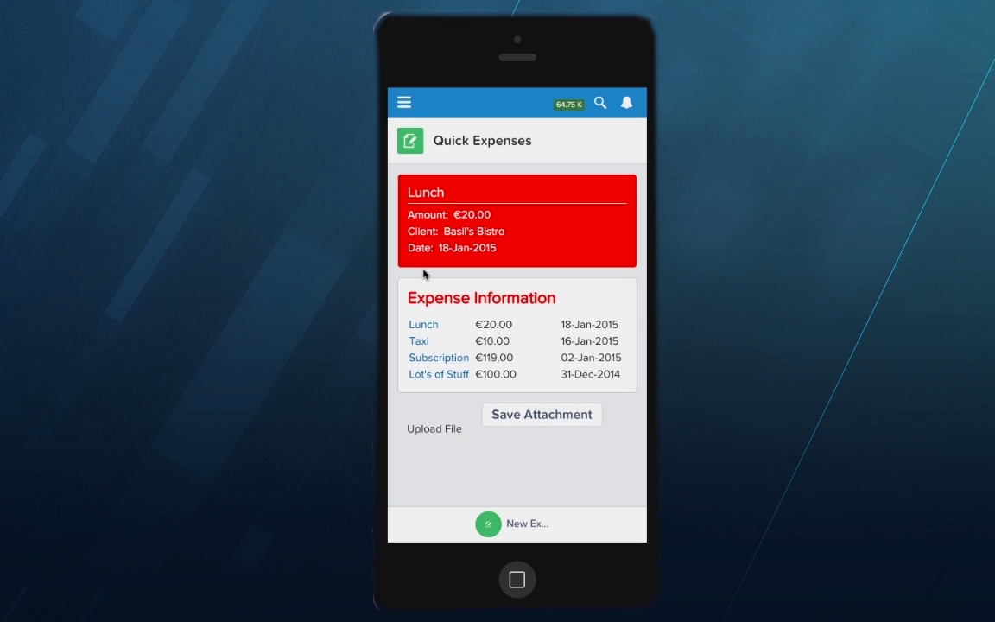
click(432, 429)
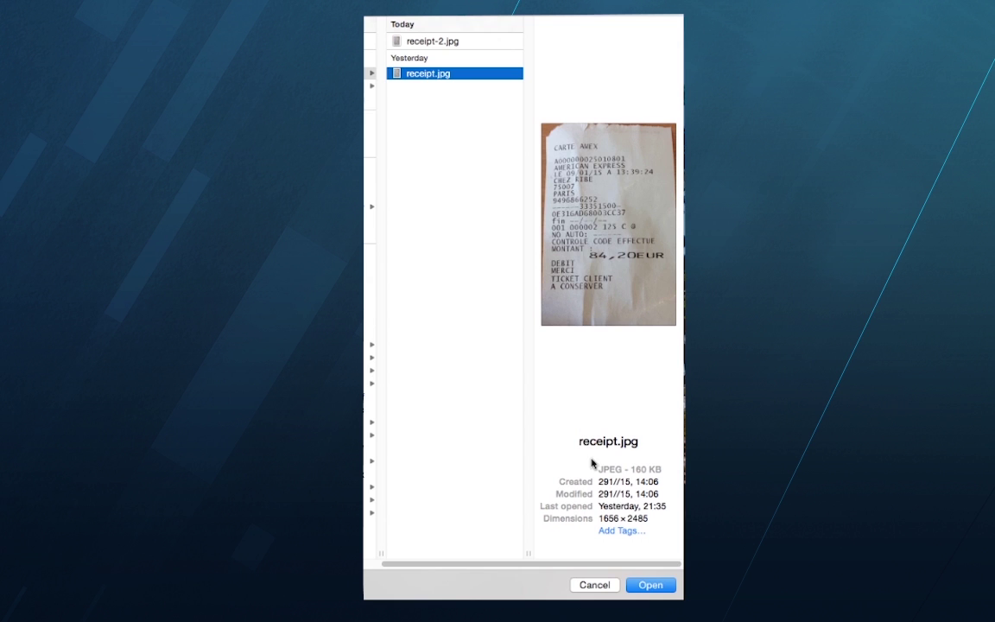
click(650, 585)
click(546, 419)
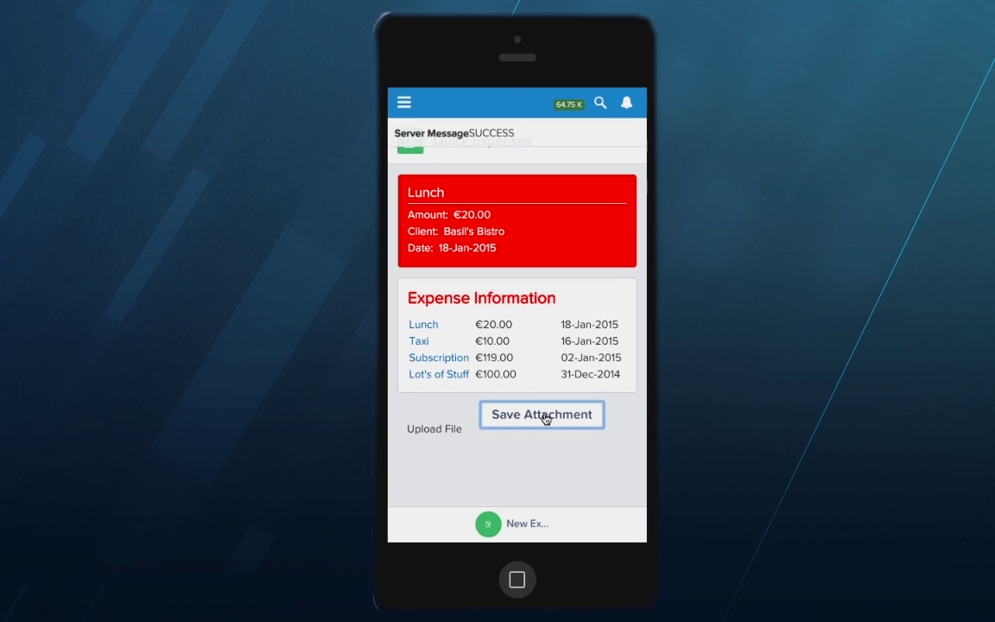